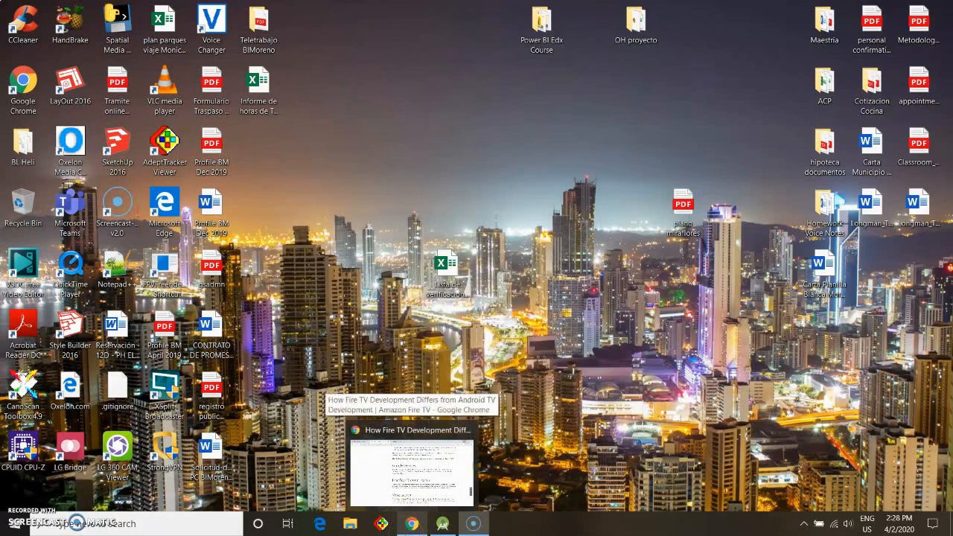
Step: Restore the Chrome window showing the Fire TV versus Android TV development article
left_click(412, 466)
scroll(594, 116, "up", 3)
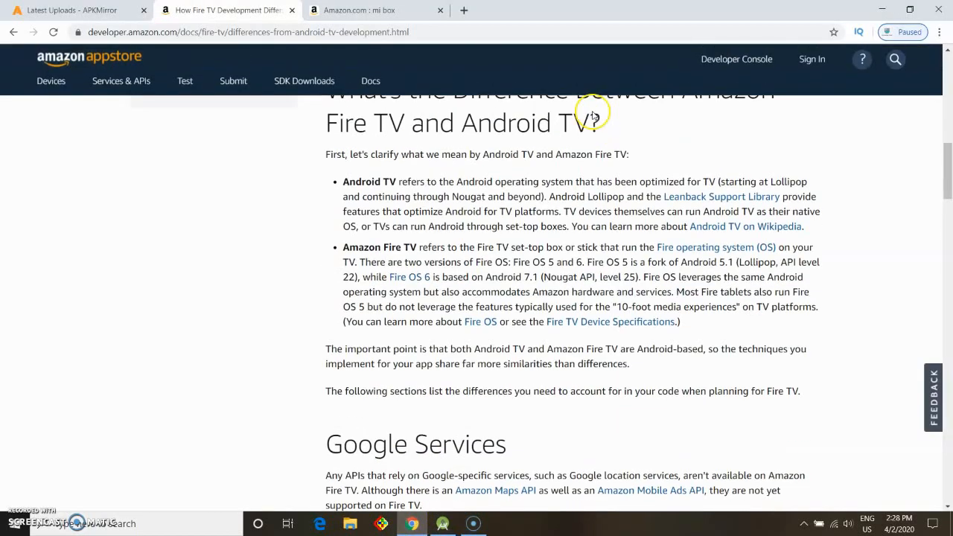
scroll(568, 305, "up", 2)
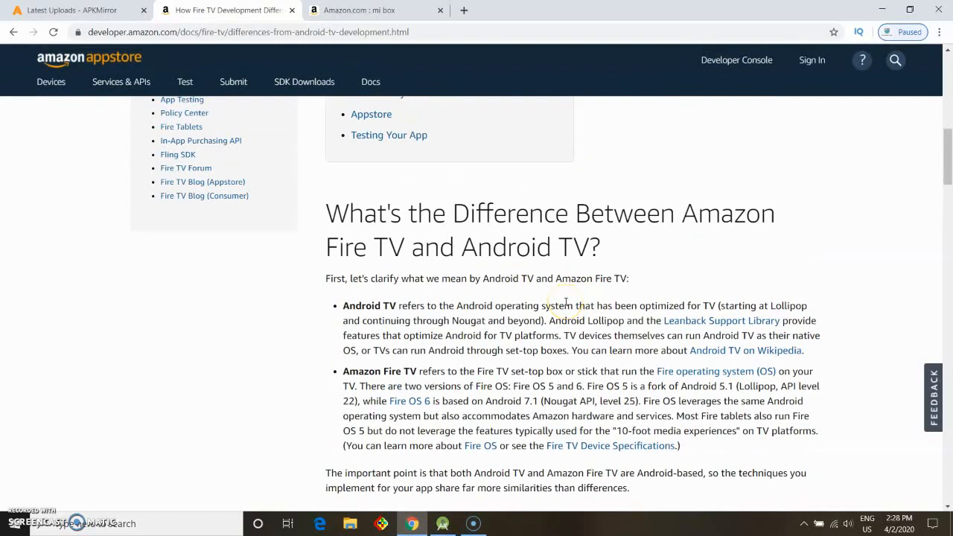
scroll(606, 393, "up", 3)
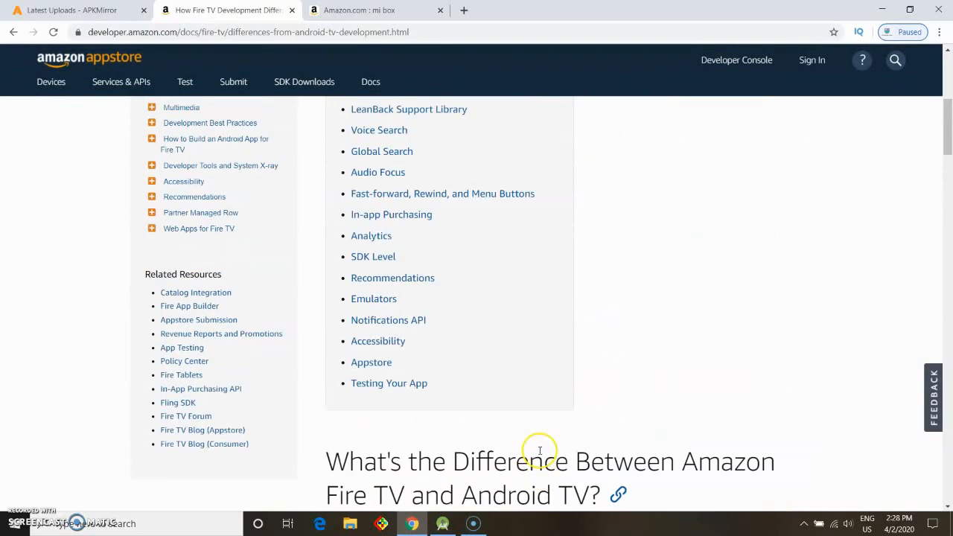
scroll(538, 453, "up", 3)
scroll(544, 439, "up", 3)
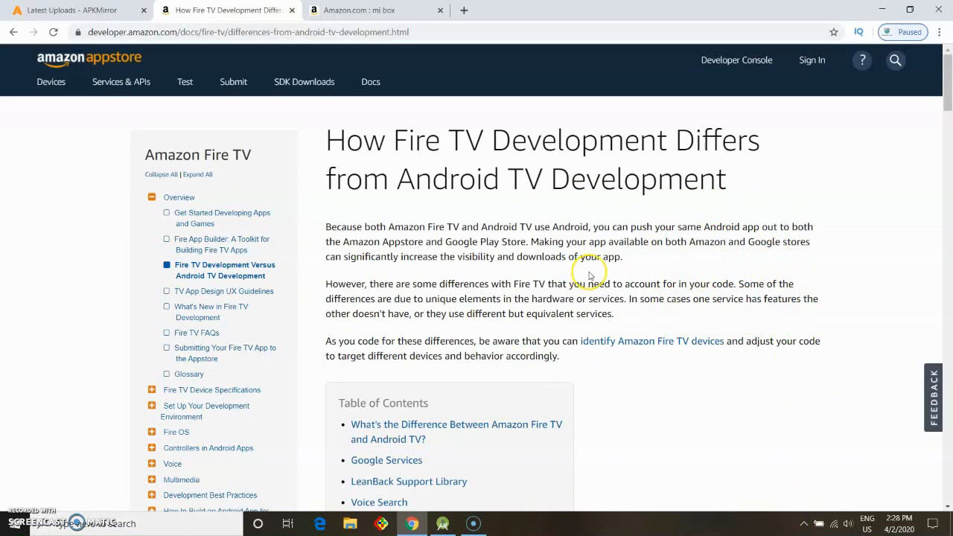
scroll(410, 298, "down", 2)
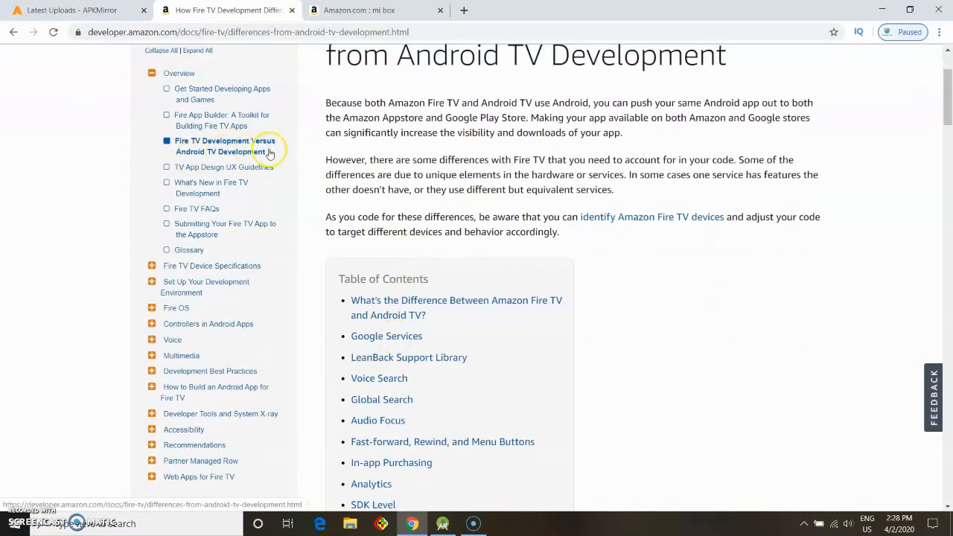
scroll(402, 153, "up", 2)
scroll(555, 181, "down", 3)
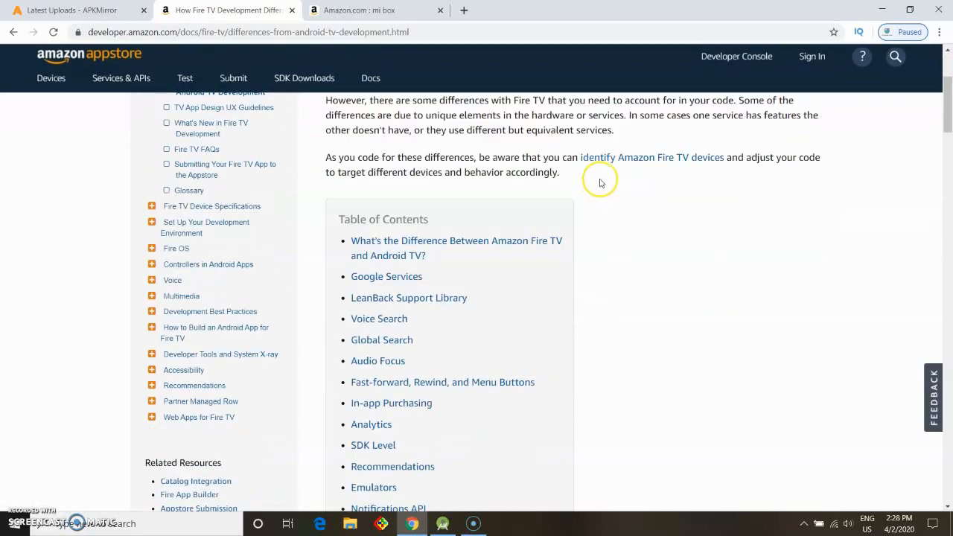
scroll(602, 178, "down", 6)
scroll(602, 174, "down", 4)
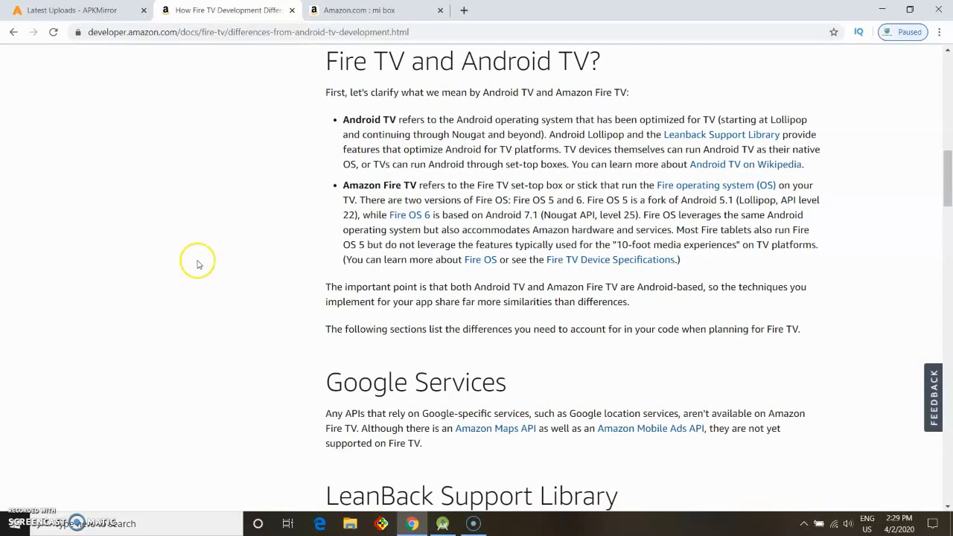
scroll(270, 380, "down", 2)
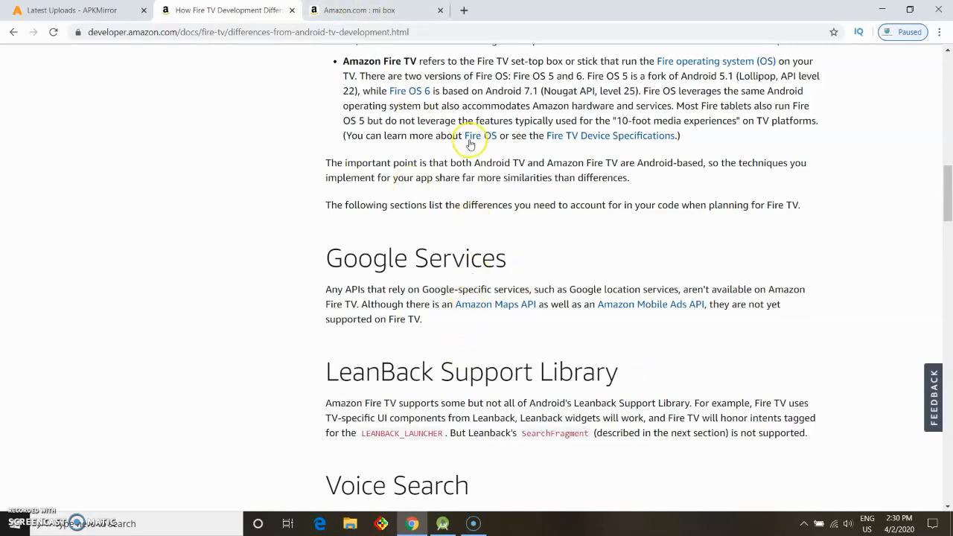
scroll(219, 179, "up", 2)
left_click(350, 9)
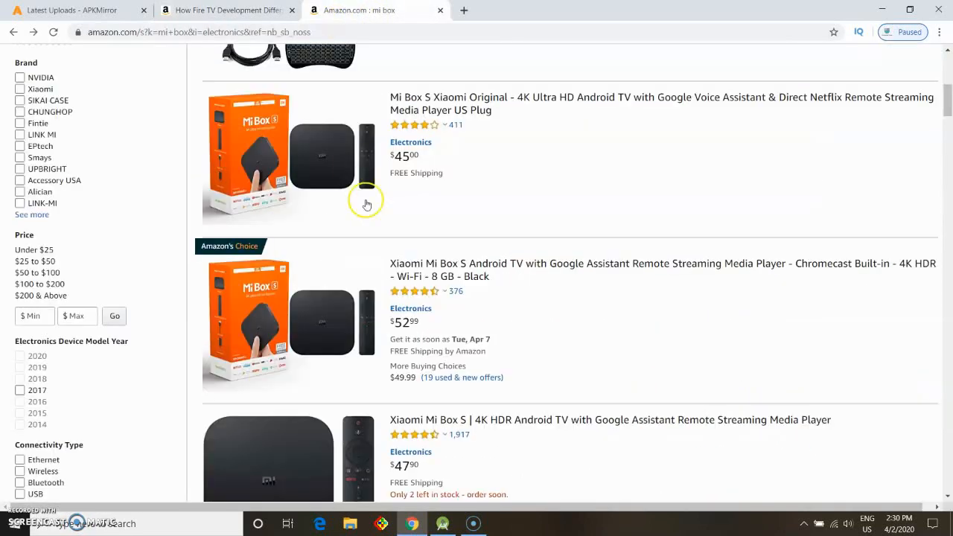
scroll(367, 204, "up", 4)
scroll(124, 212, "up", 2)
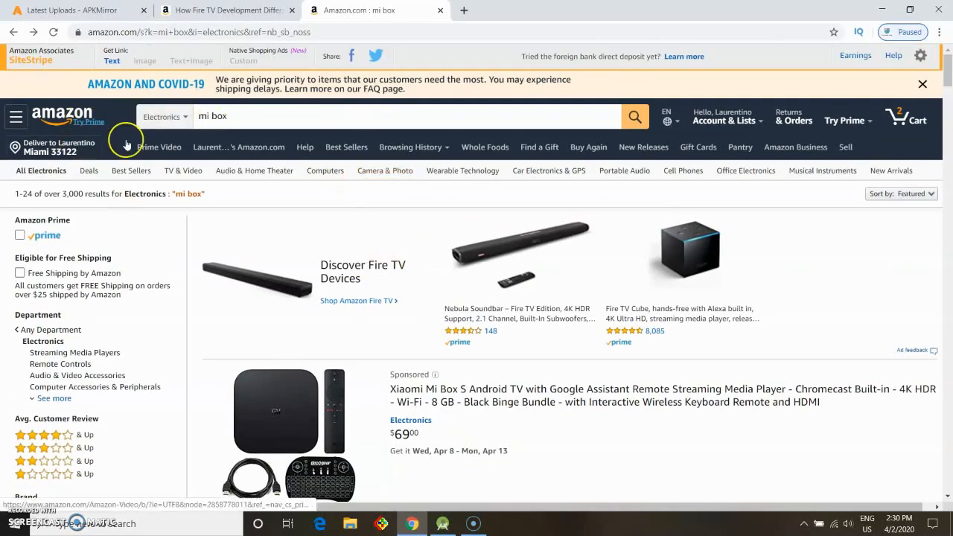
scroll(549, 176, "down", 3)
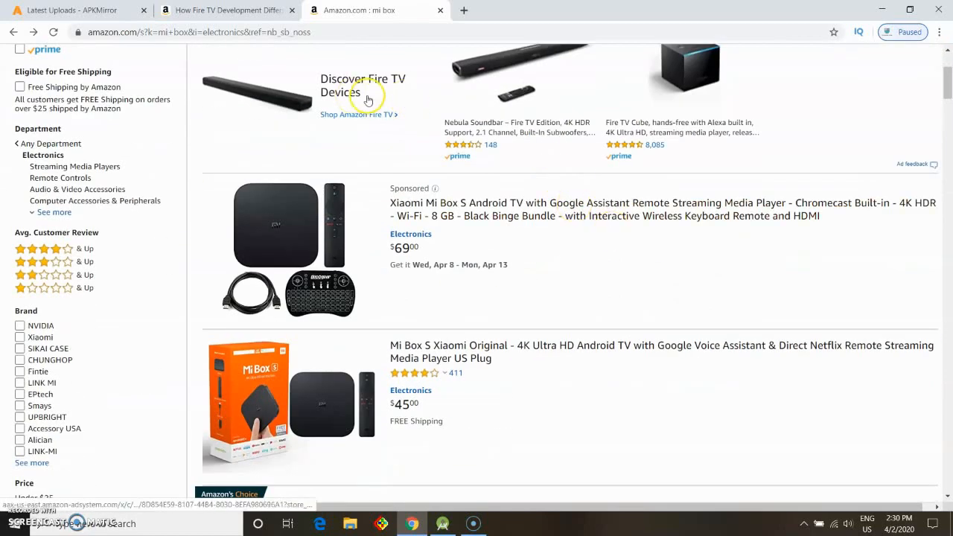
scroll(368, 100, "up", 2)
scroll(453, 204, "down", 1)
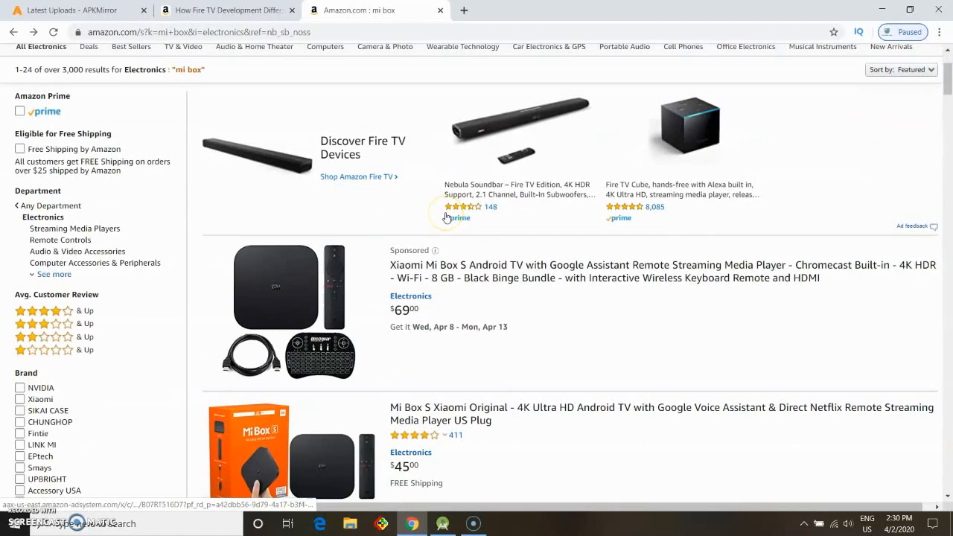
scroll(521, 291, "down", 3)
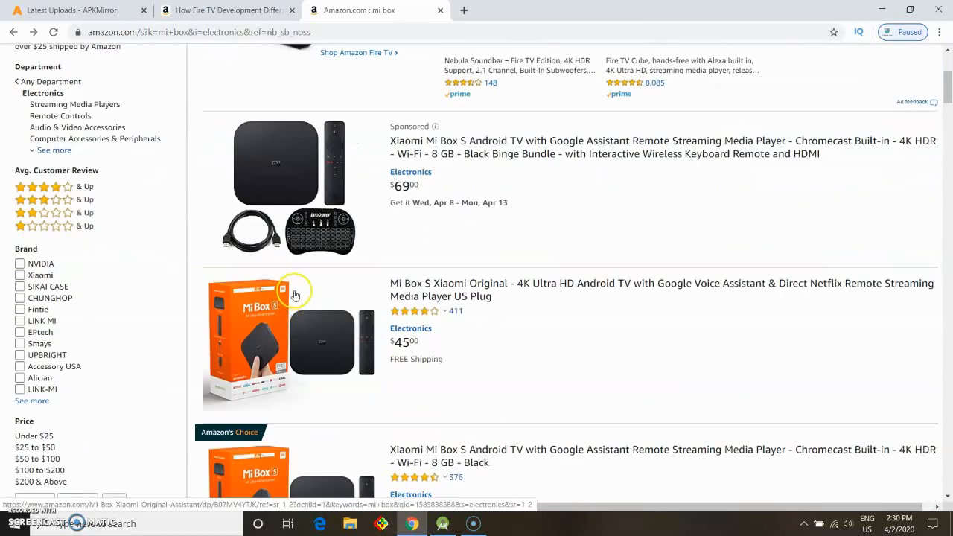
scroll(365, 298, "down", 4)
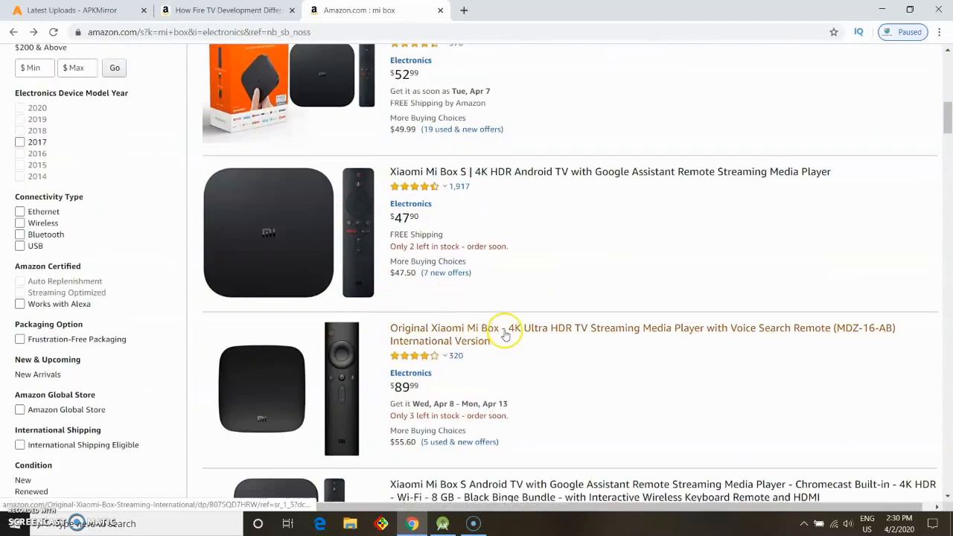
scroll(479, 242, "up", 1)
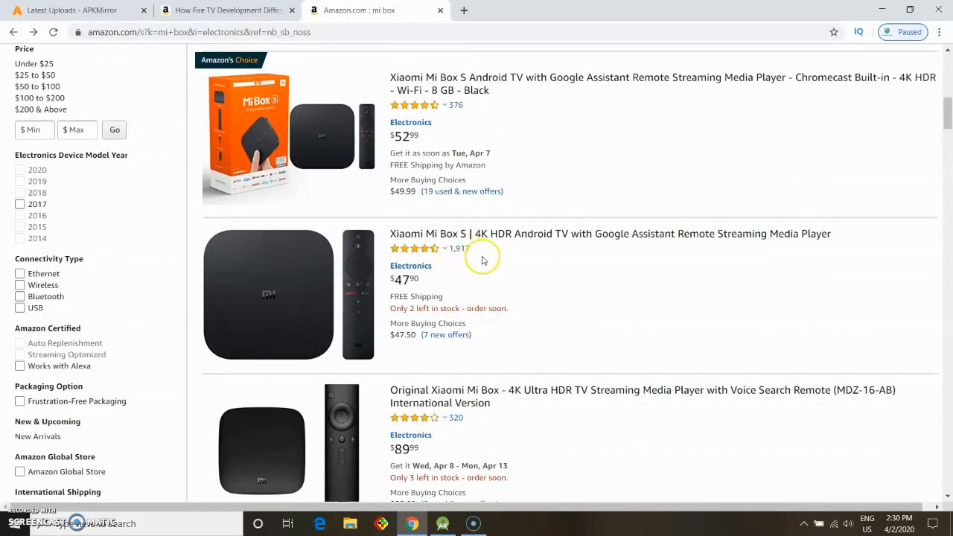
scroll(549, 266, "up", 3)
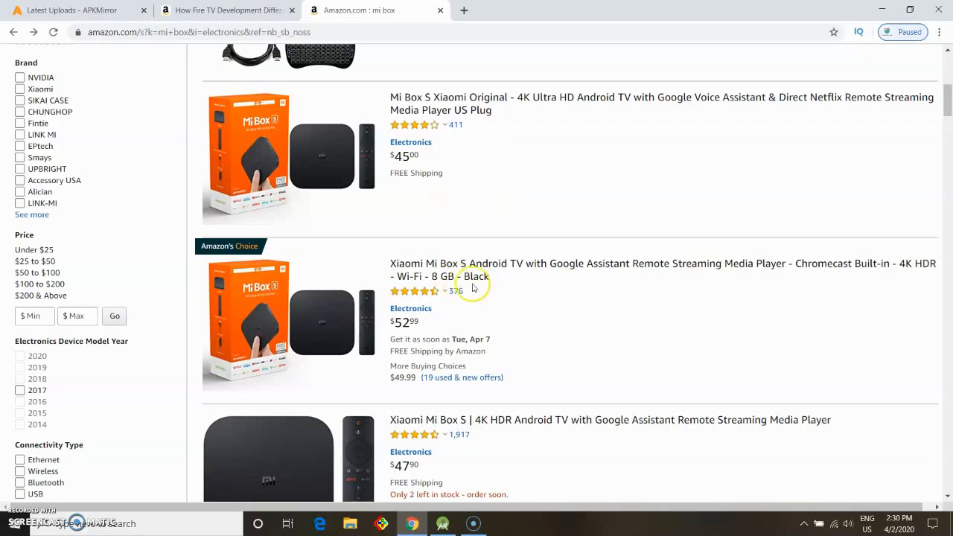
scroll(472, 275, "up", 5)
scroll(439, 256, "down", 2)
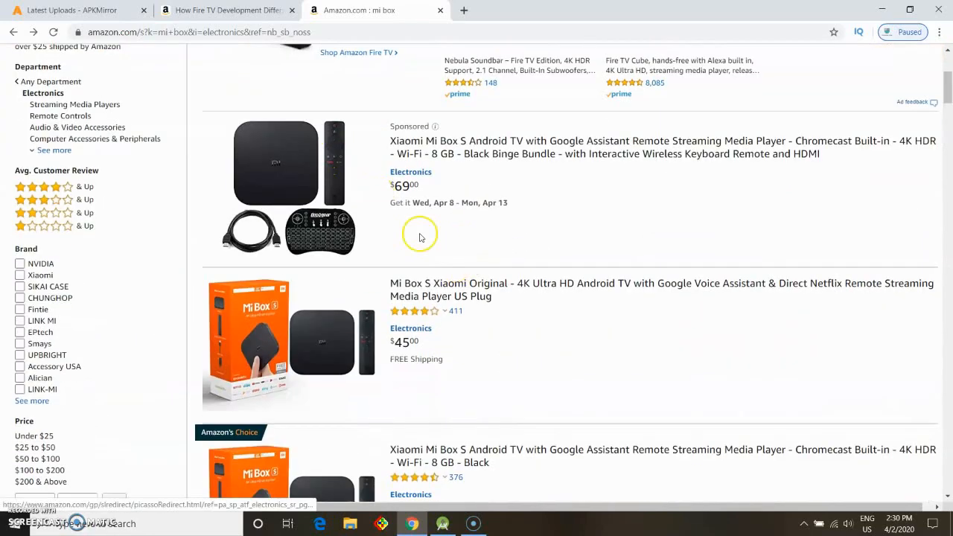
Step: Return to the Fire TV development article and its Google Services note
left_click(199, 11)
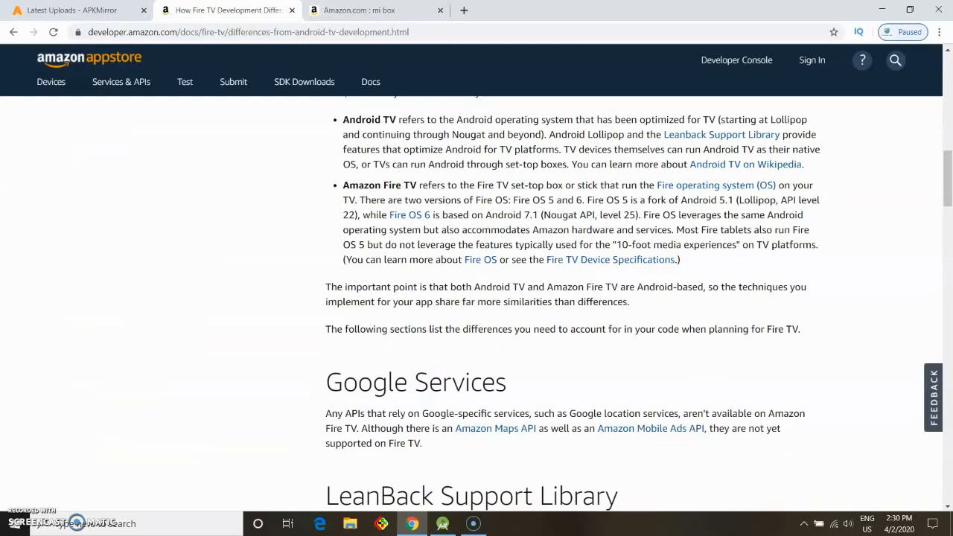
scroll(619, 329, "down", 3)
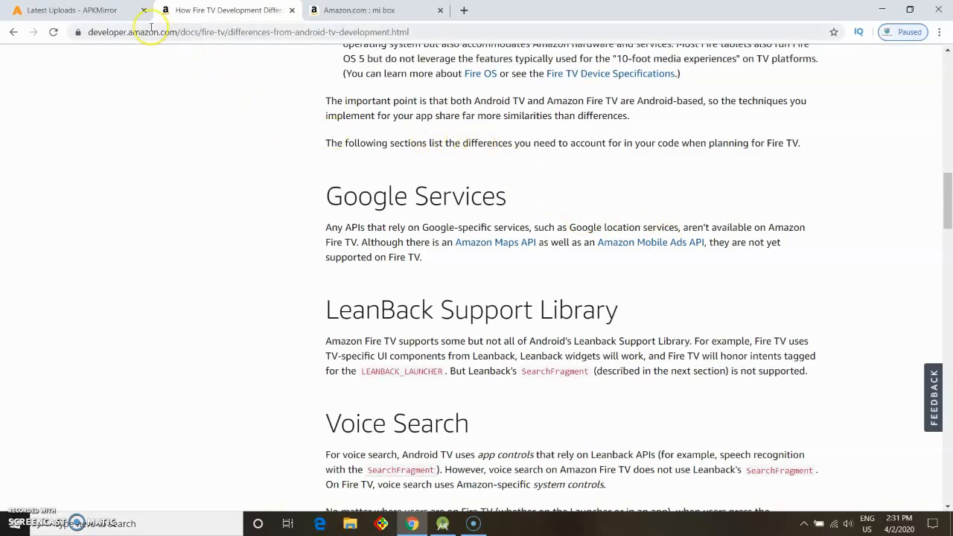
Step: Review APKMirror's Google Play Store (Android TV) uploads, the docs article, then Amazon's mi box results
left_click(74, 9)
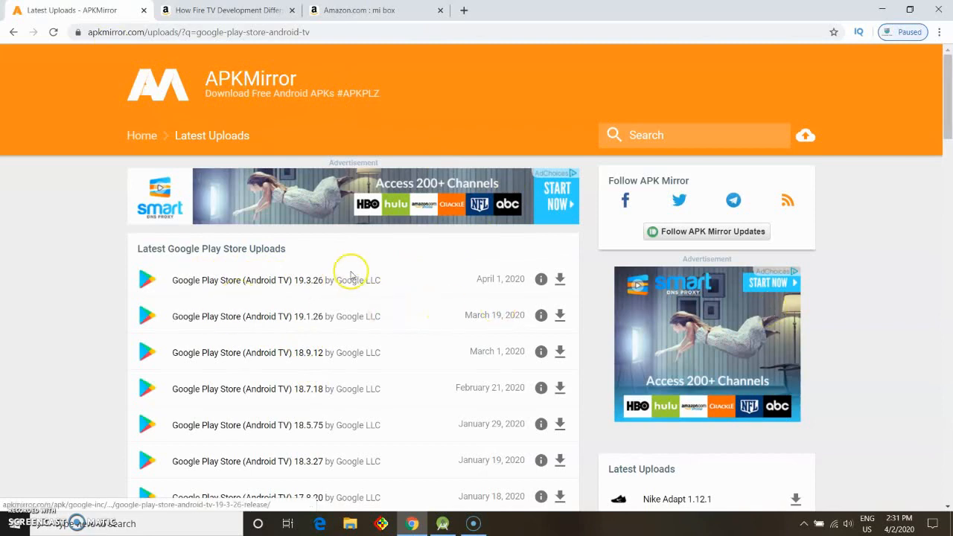
scroll(340, 298, "down", 2)
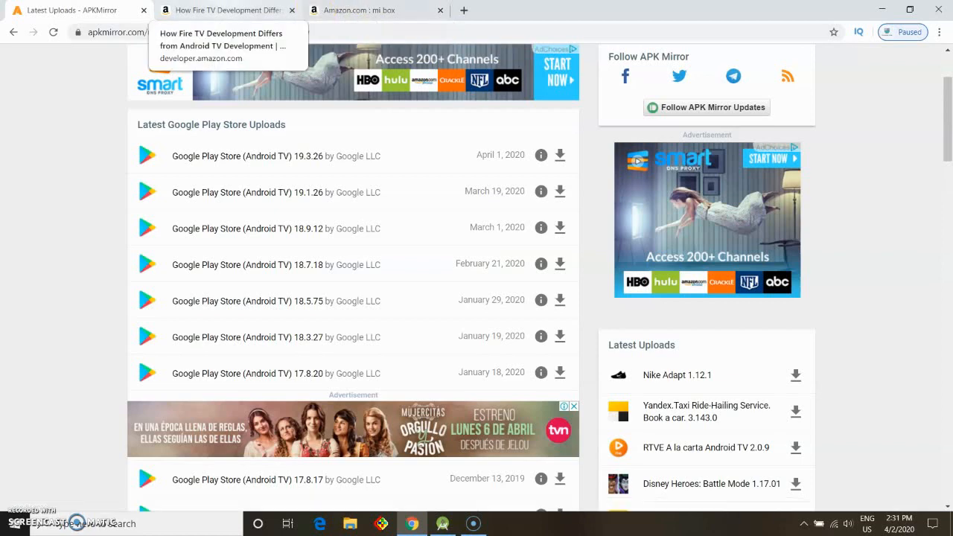
left_click(261, 10)
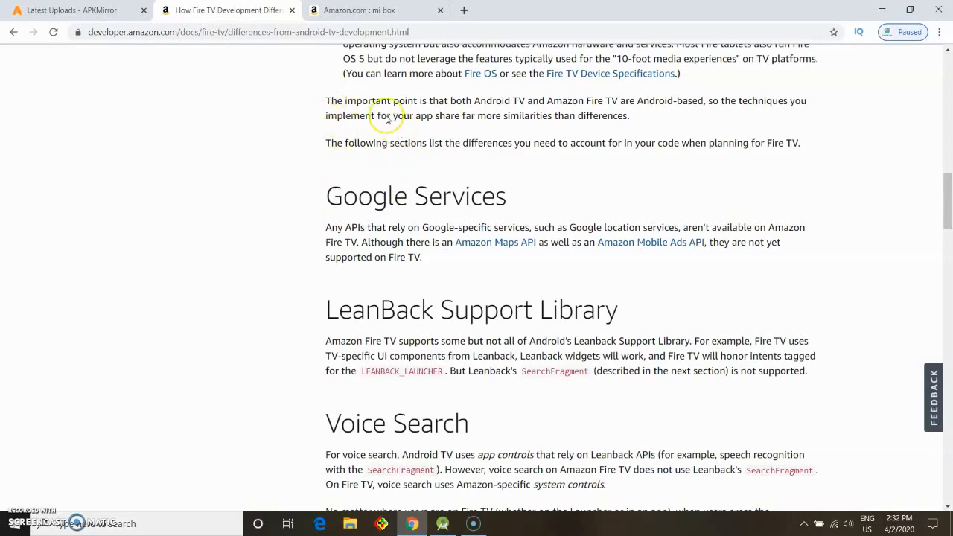
left_click(346, 10)
scroll(443, 166, "up", 2)
scroll(436, 270, "down", 1)
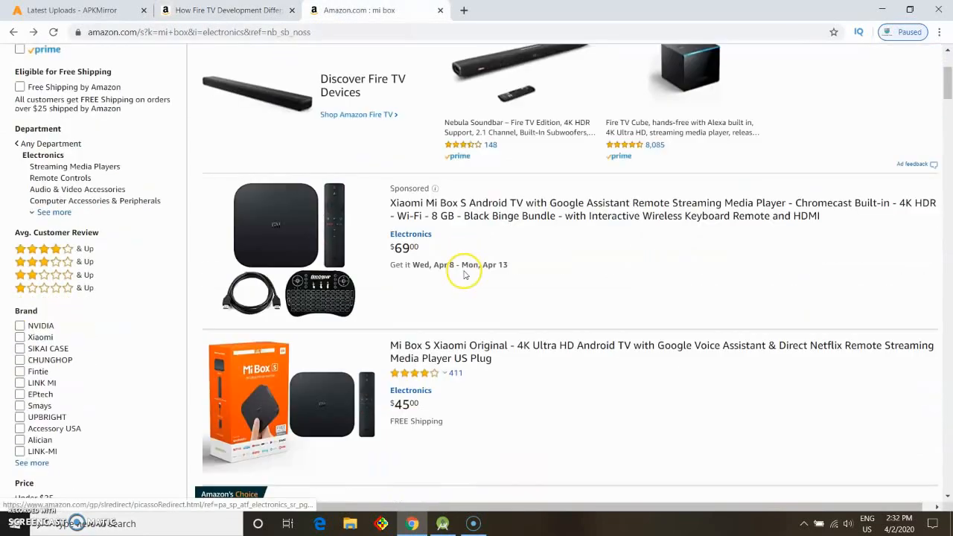
scroll(446, 271, "down", 4)
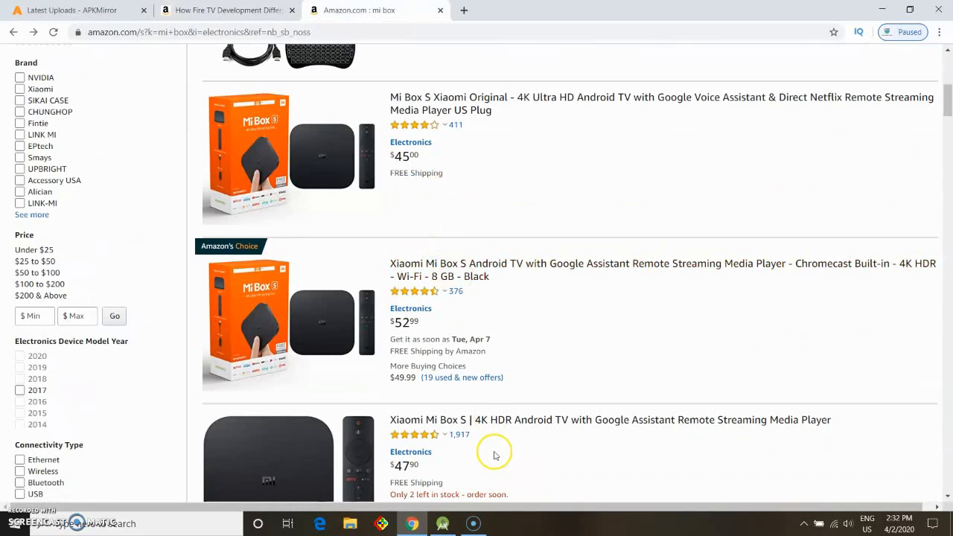